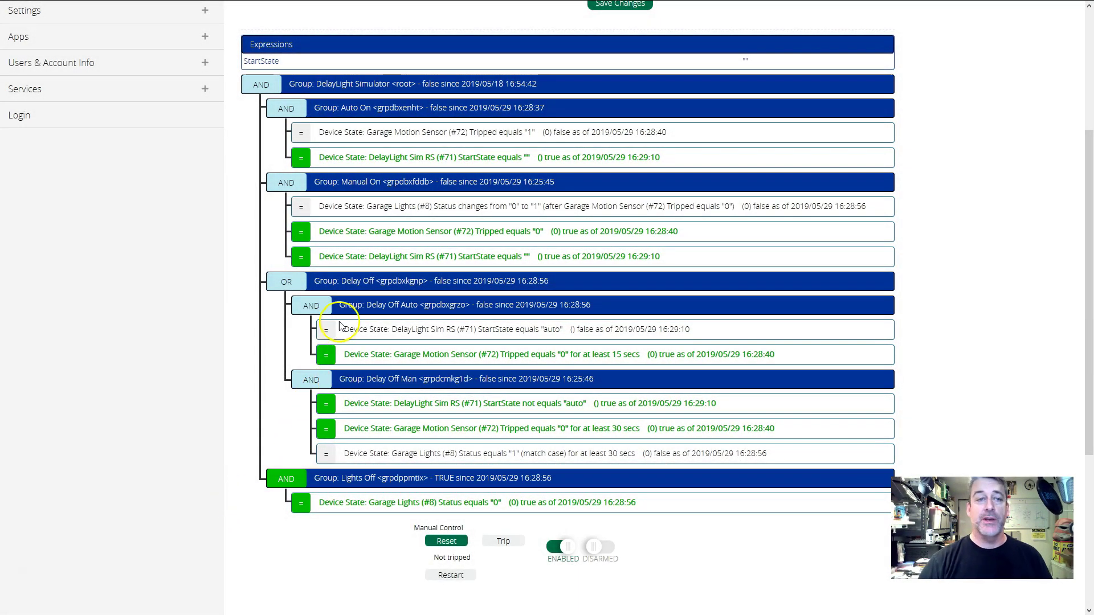
Open the expressions of DelayLight Sim RS and inspect the definition of the StartState variable.
{"action": "scroll", "coordinate": [450, 250], "scroll_direction": "up", "scroll_amount": 4}
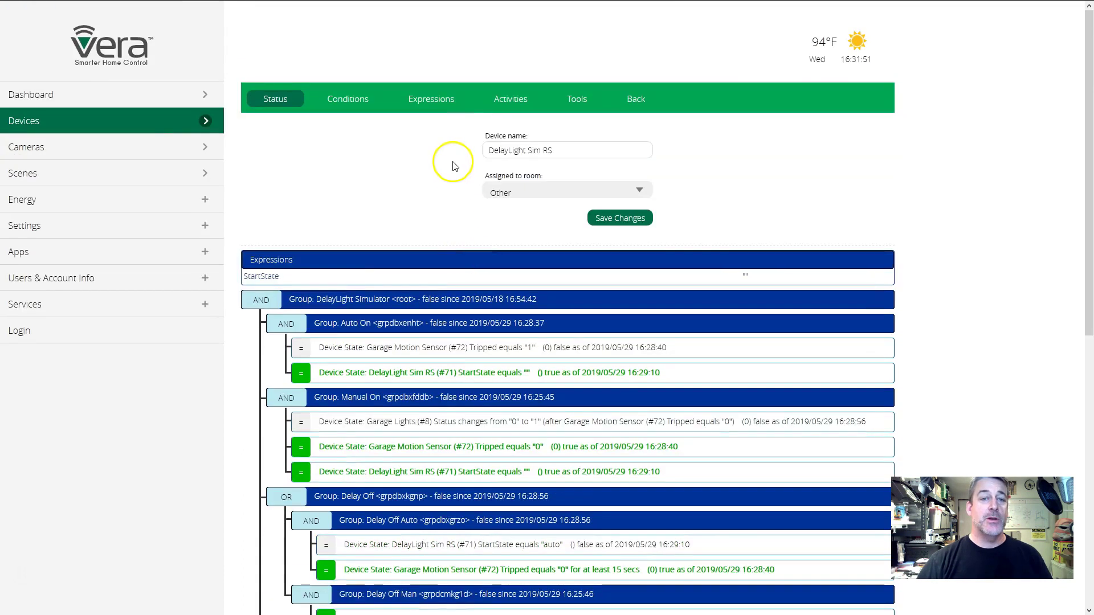
{"action": "left_click", "coordinate": [428, 101]}
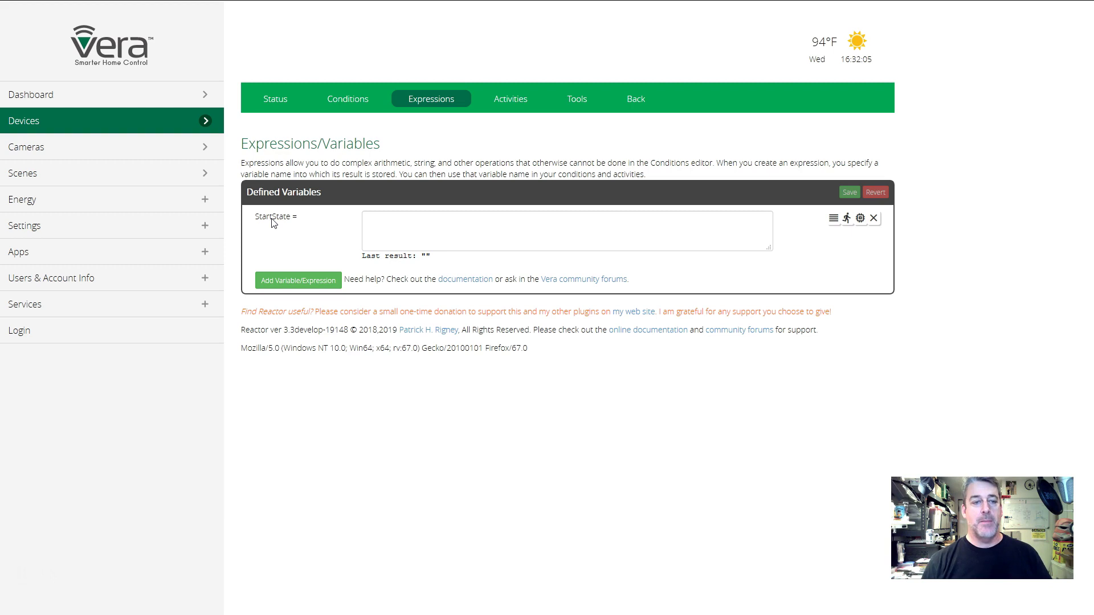
{"action": "left_click", "coordinate": [385, 222]}
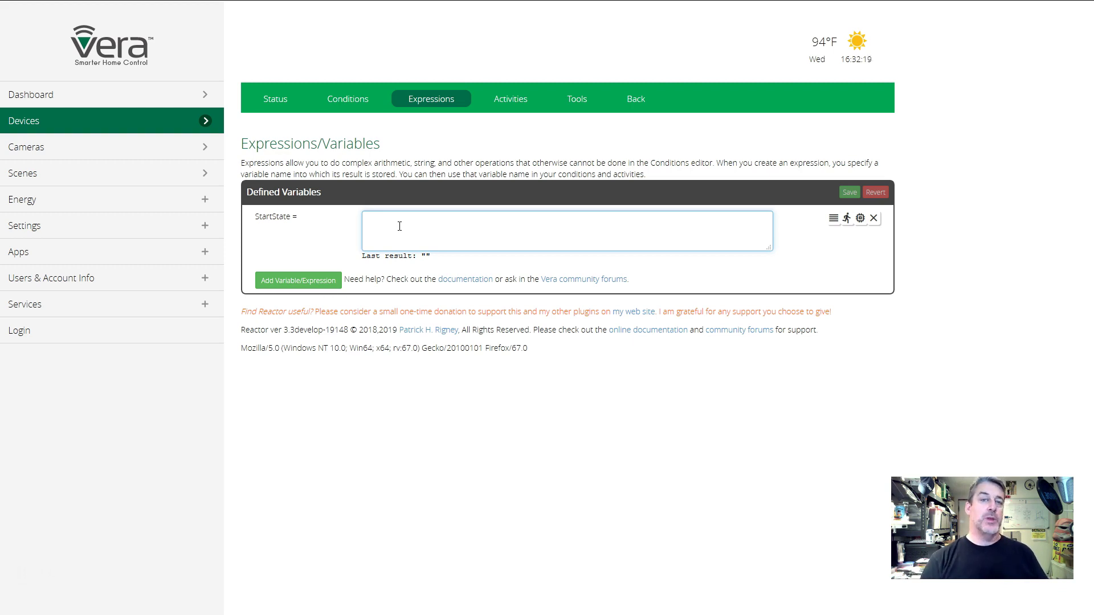
Return to the device status and review the tree of condition groups from Auto On to Lights Off.
{"action": "left_click", "coordinate": [356, 102]}
{"action": "left_click", "coordinate": [280, 100]}
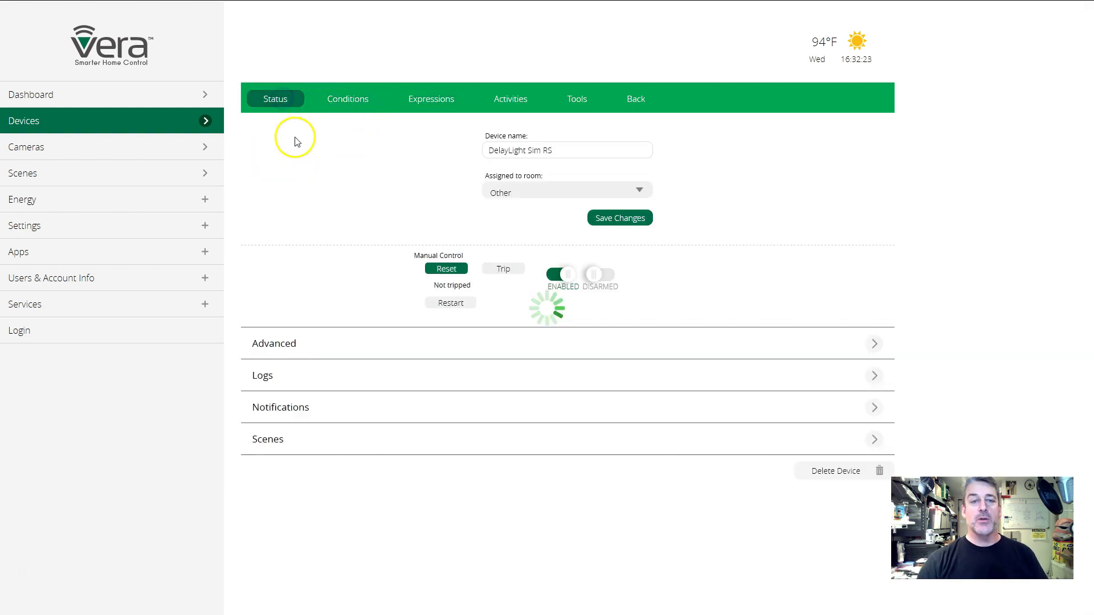
{"action": "scroll", "coordinate": [314, 252], "scroll_direction": "down", "scroll_amount": 3}
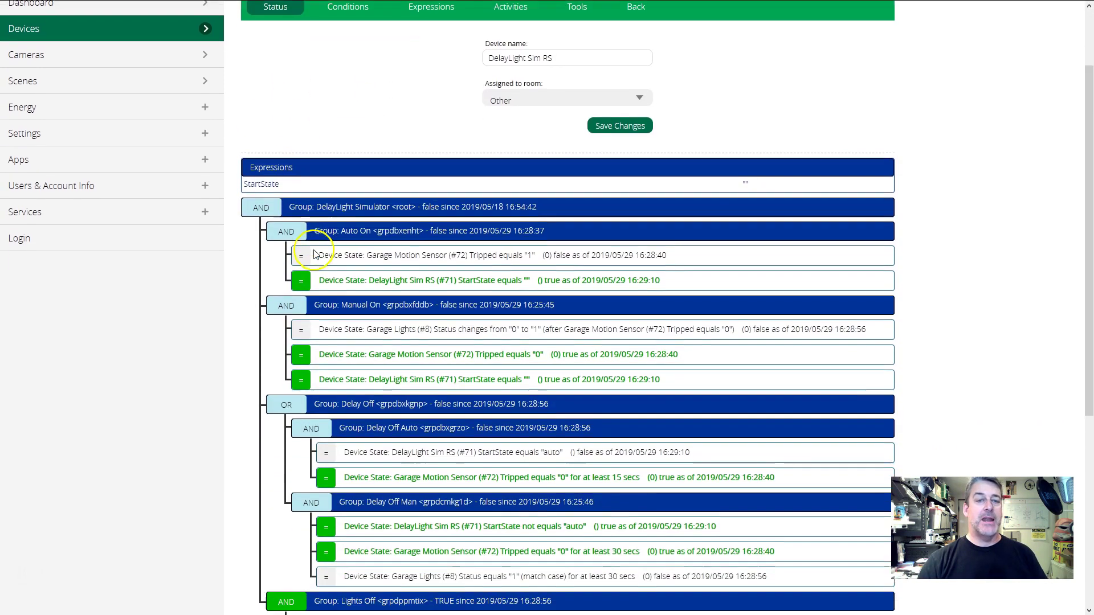
{"action": "scroll", "coordinate": [315, 254], "scroll_direction": "down", "scroll_amount": 1}
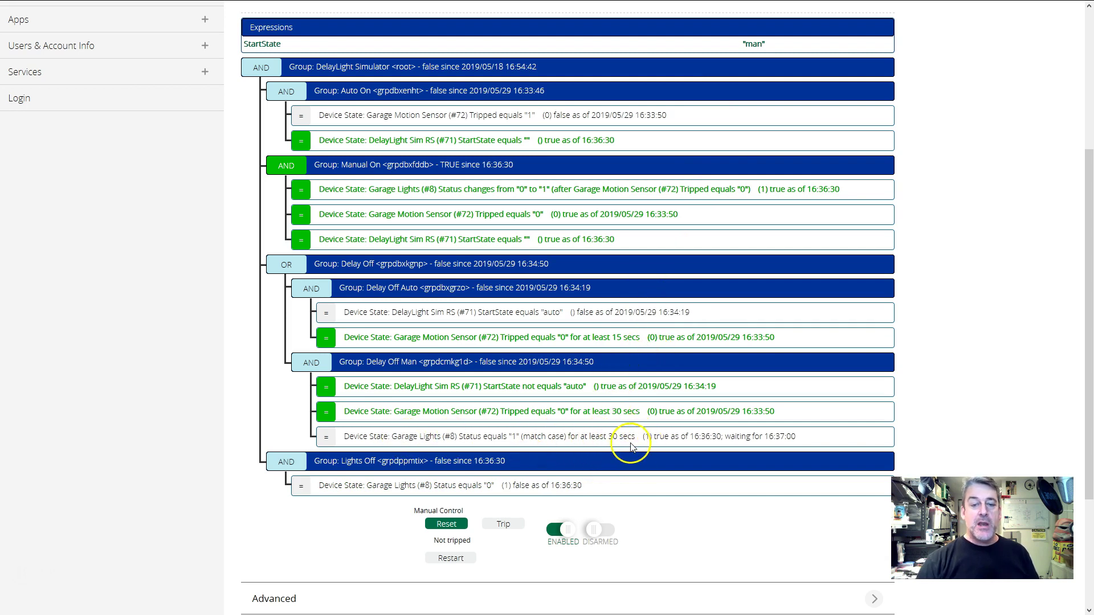
Examine the current state and waiting time of the 30-second Garage Lights condition in the Delay Off Man group.
{"action": "left_click", "coordinate": [648, 438]}
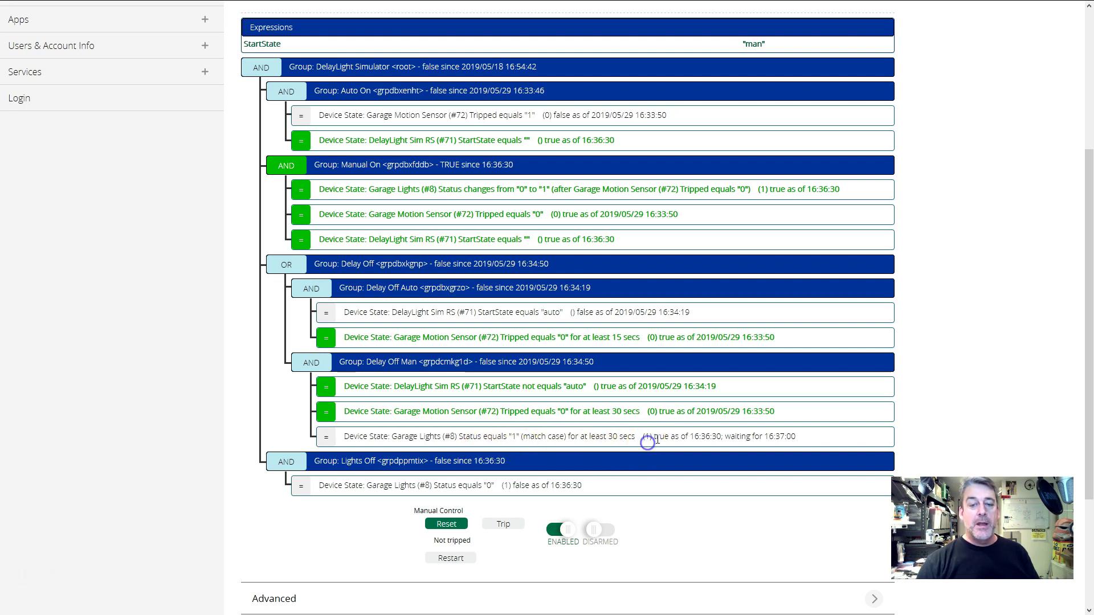
{"action": "left_click_drag", "start_coordinate": [642, 437], "coordinate": [670, 438]}
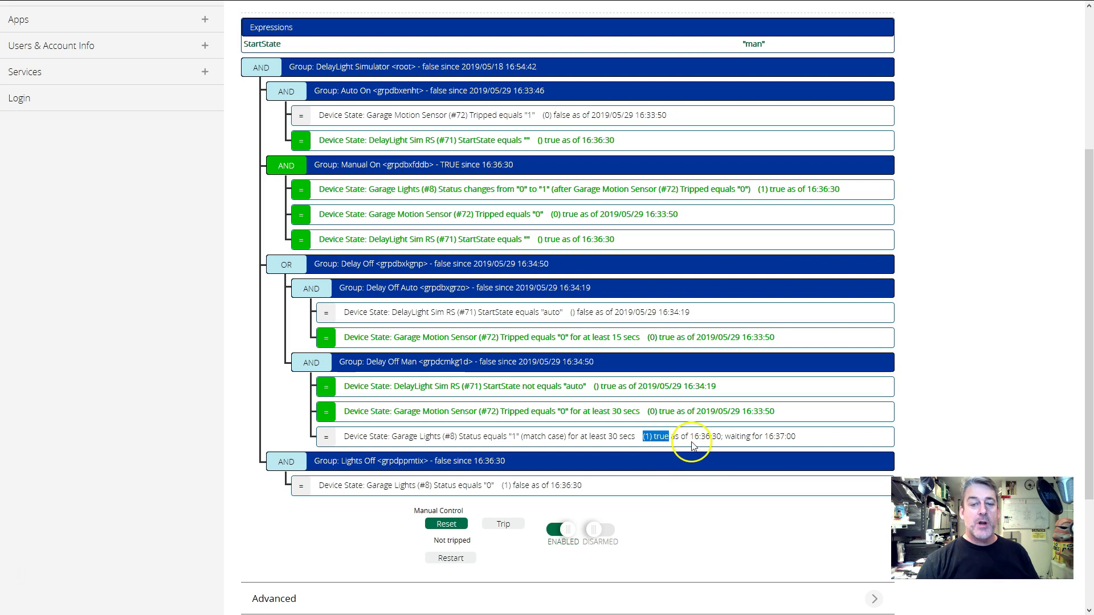
{"action": "left_click_drag", "start_coordinate": [724, 437], "coordinate": [811, 440]}
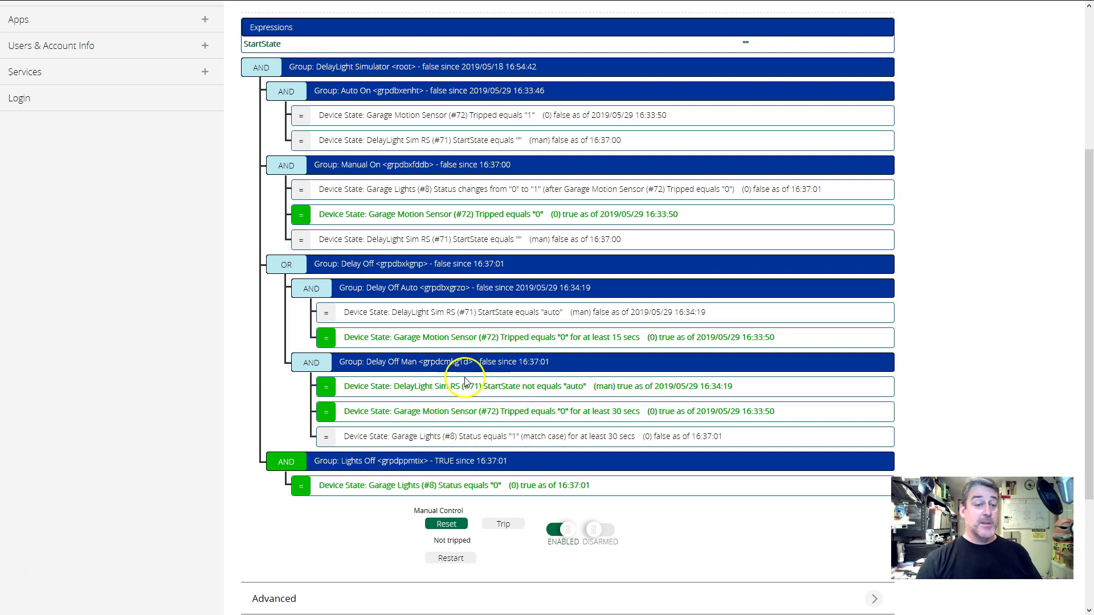
Compare the Garage Lights condition in Delay Off Man with the StartState condition in Delay Off Auto, and check the Lights Off group.
{"action": "left_click_drag", "start_coordinate": [391, 436], "coordinate": [524, 436]}
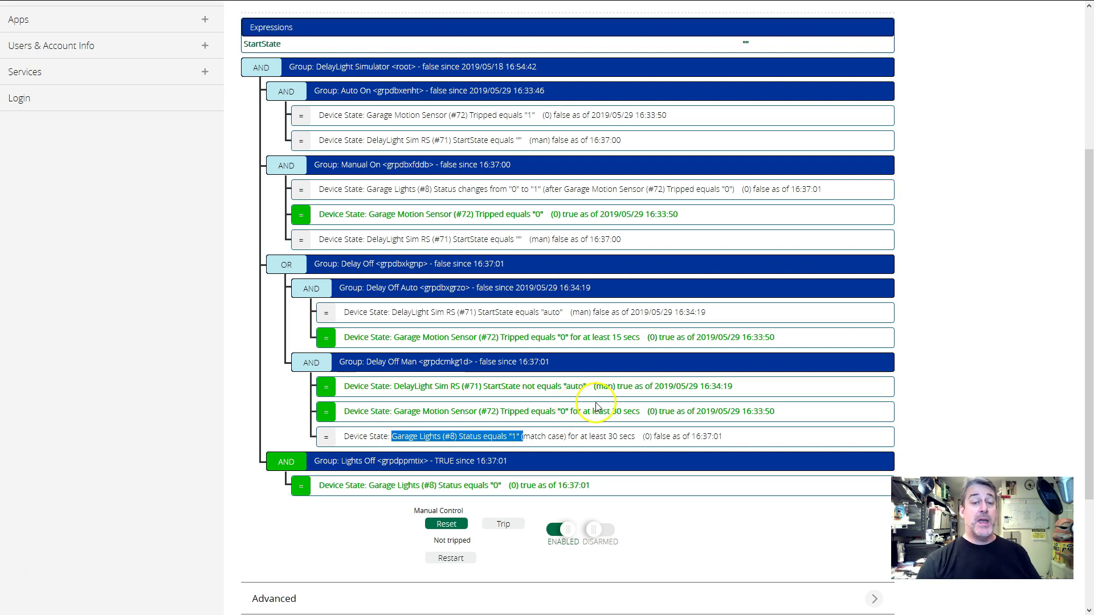
{"action": "left_click_drag", "start_coordinate": [417, 313], "coordinate": [594, 313]}
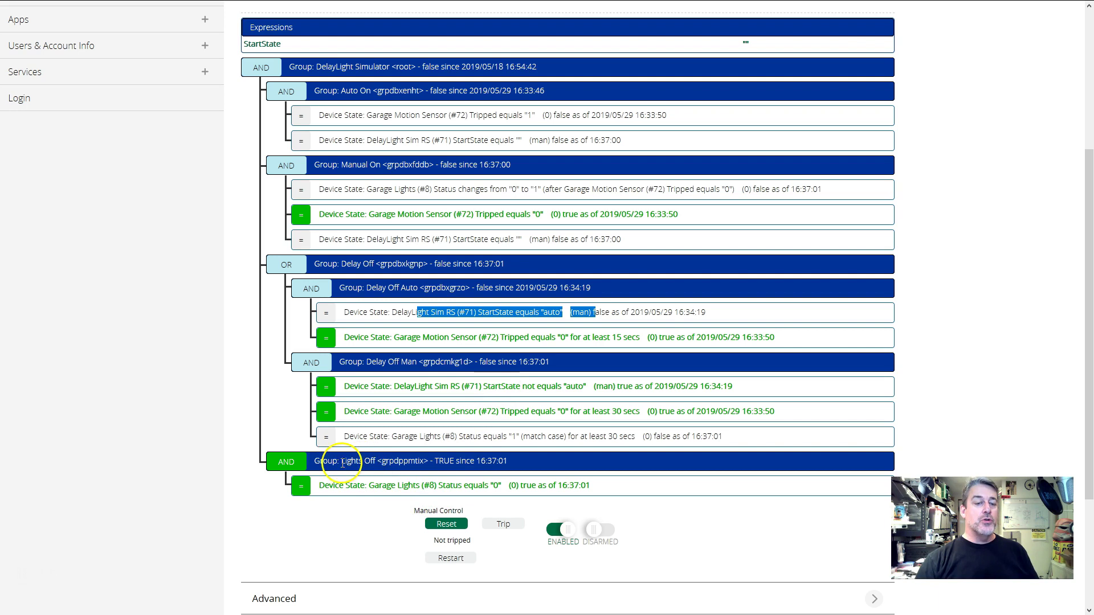
{"action": "left_click_drag", "start_coordinate": [314, 462], "coordinate": [377, 464]}
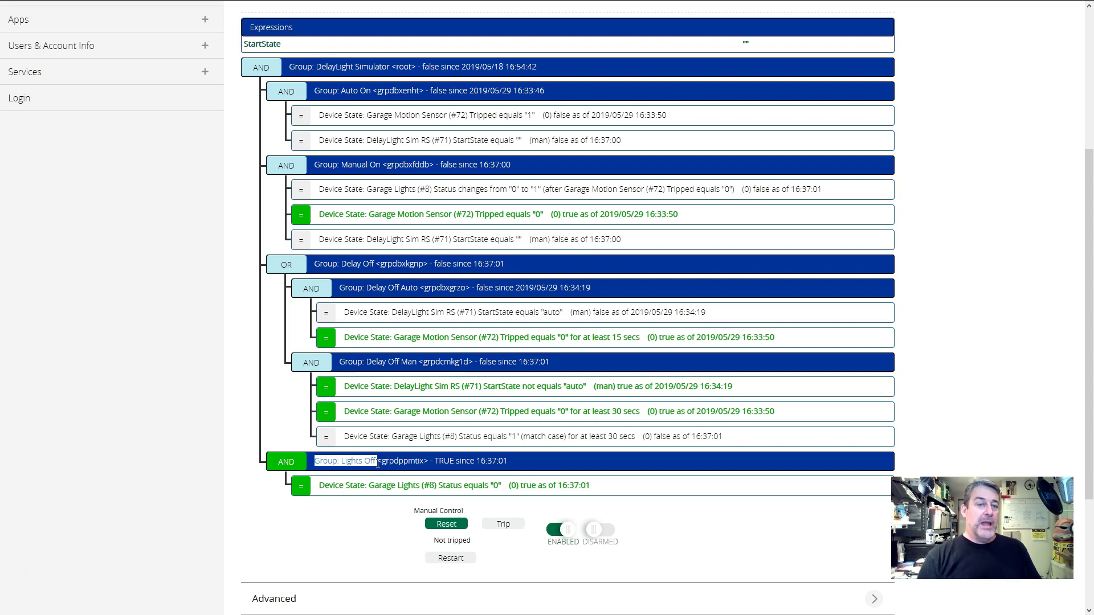
Open the device's activities and review the actions for Auto On and Manual On, including the StartState value set in Manual On.
{"action": "scroll", "coordinate": [379, 463], "scroll_direction": "up", "scroll_amount": 4}
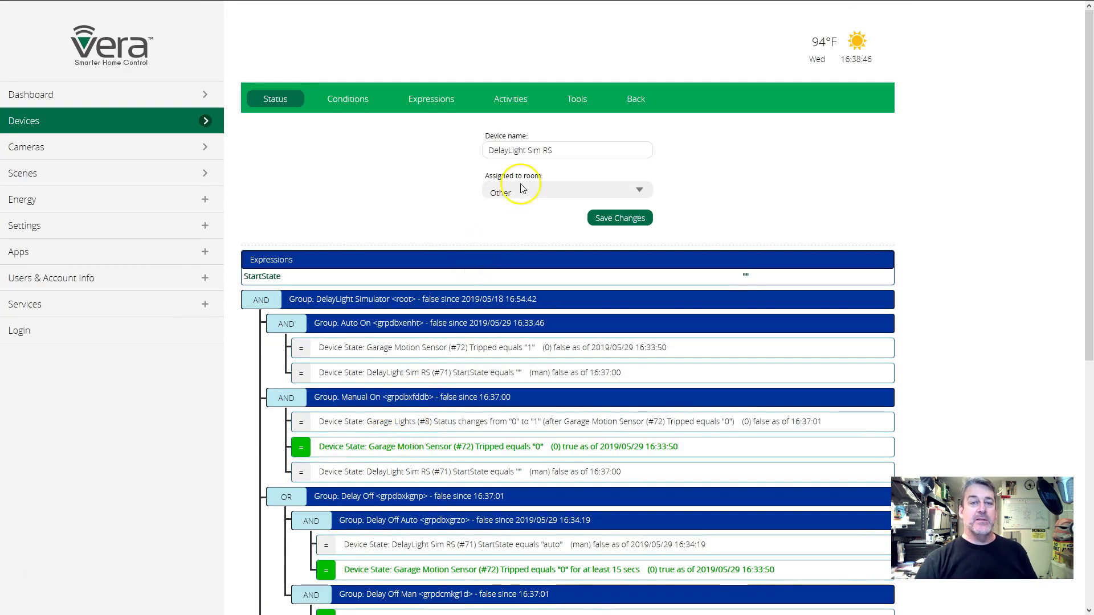
{"action": "left_click", "coordinate": [512, 105]}
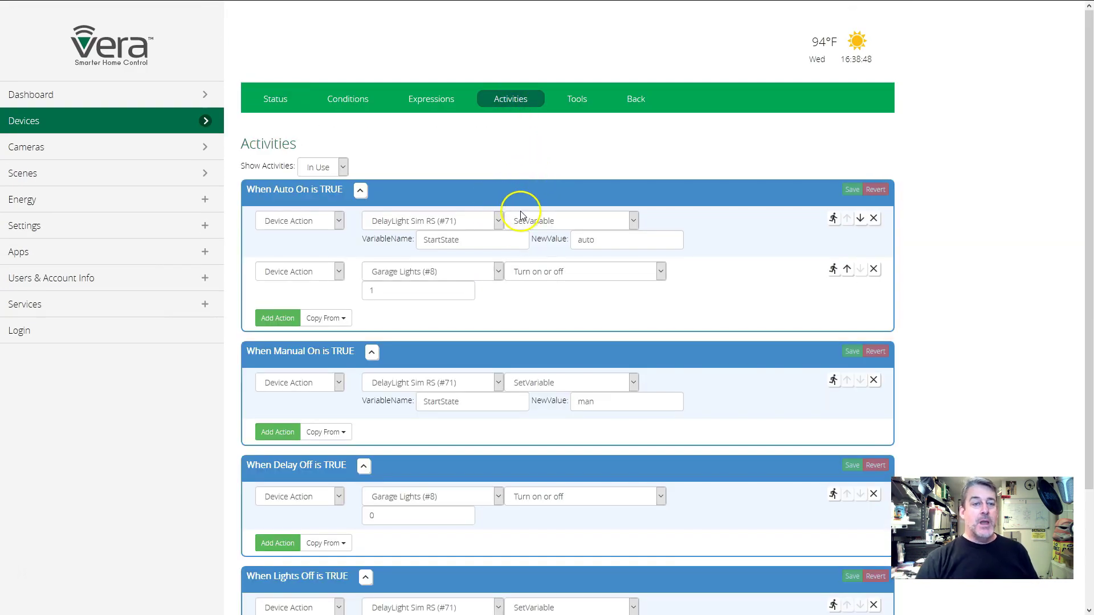
{"action": "scroll", "coordinate": [470, 222], "scroll_direction": "down", "scroll_amount": 1}
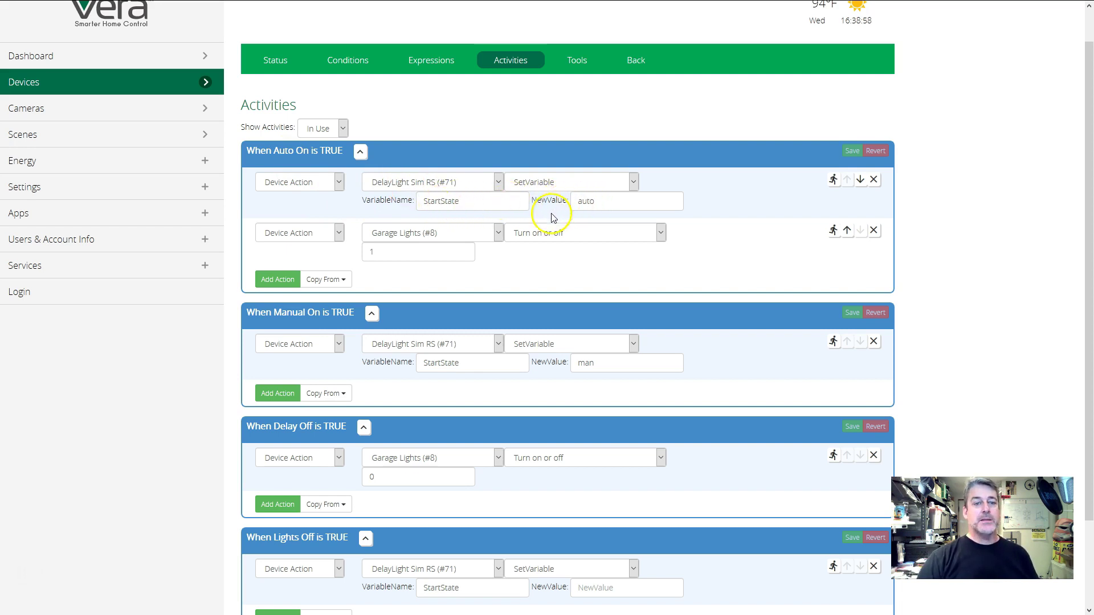
{"action": "scroll", "coordinate": [411, 254], "scroll_direction": "down", "scroll_amount": 2}
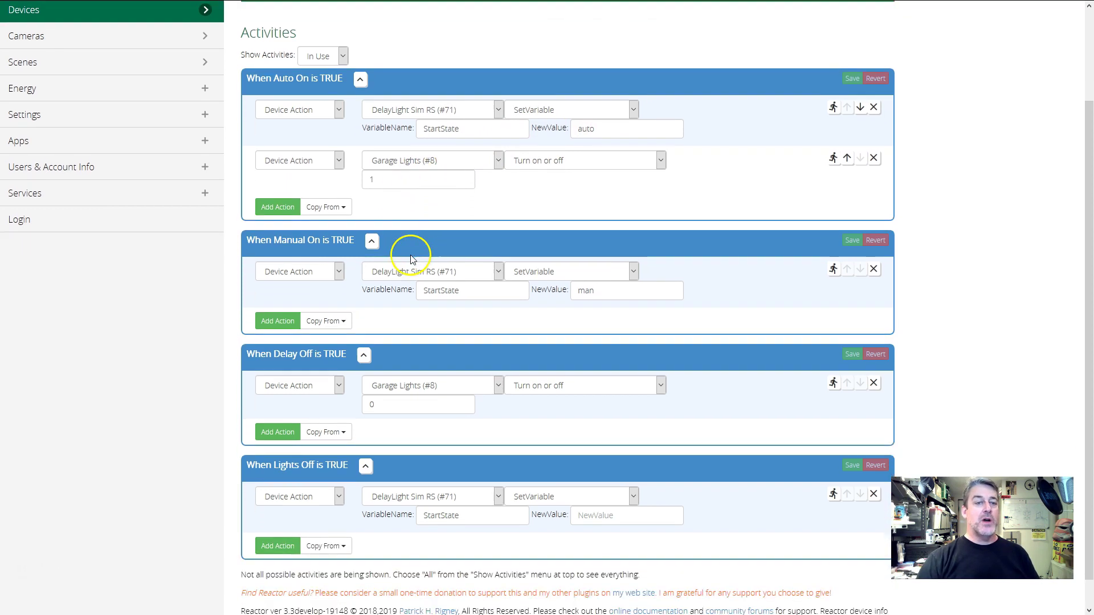
{"action": "scroll", "coordinate": [412, 259], "scroll_direction": "down", "scroll_amount": 1}
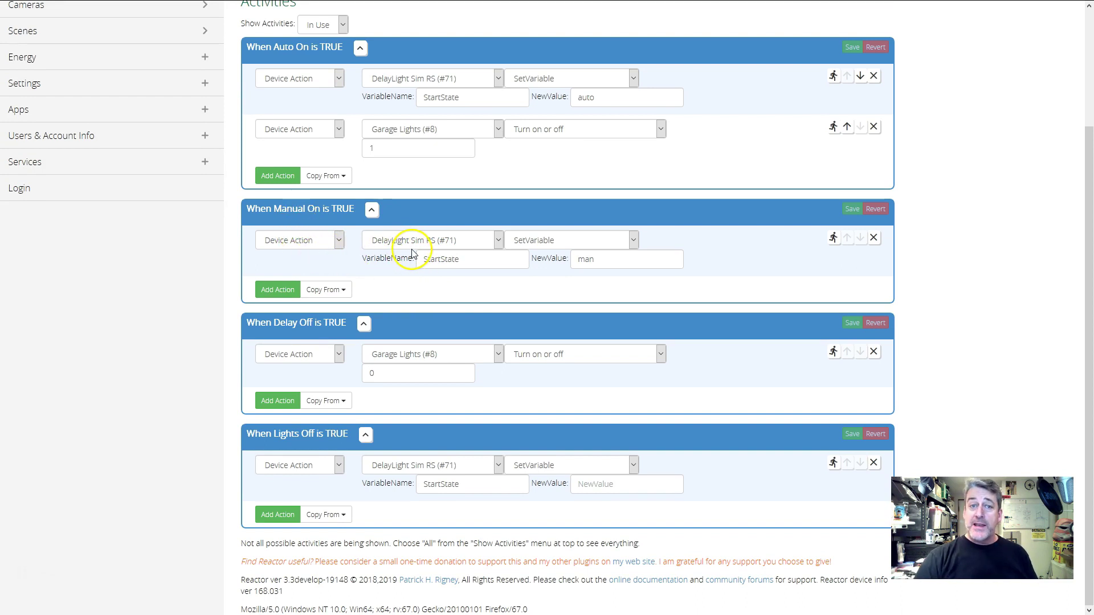
{"action": "left_click", "coordinate": [483, 260]}
{"action": "left_click", "coordinate": [596, 259]}
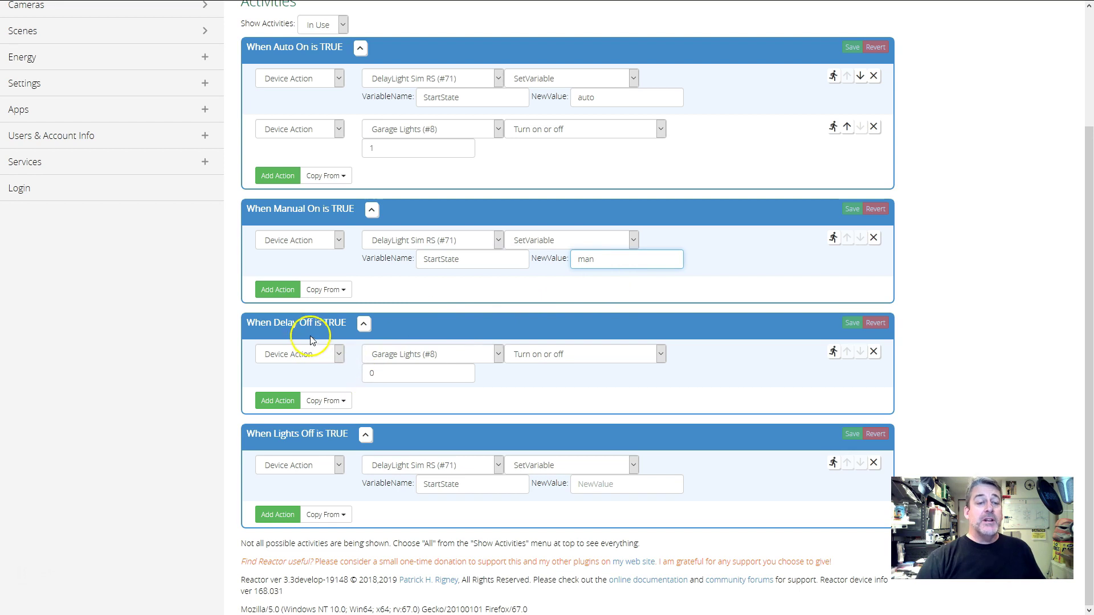
Review the actions that run when the Delay Off and Lights Off groups are true.
{"action": "left_click_drag", "start_coordinate": [274, 323], "coordinate": [314, 325]}
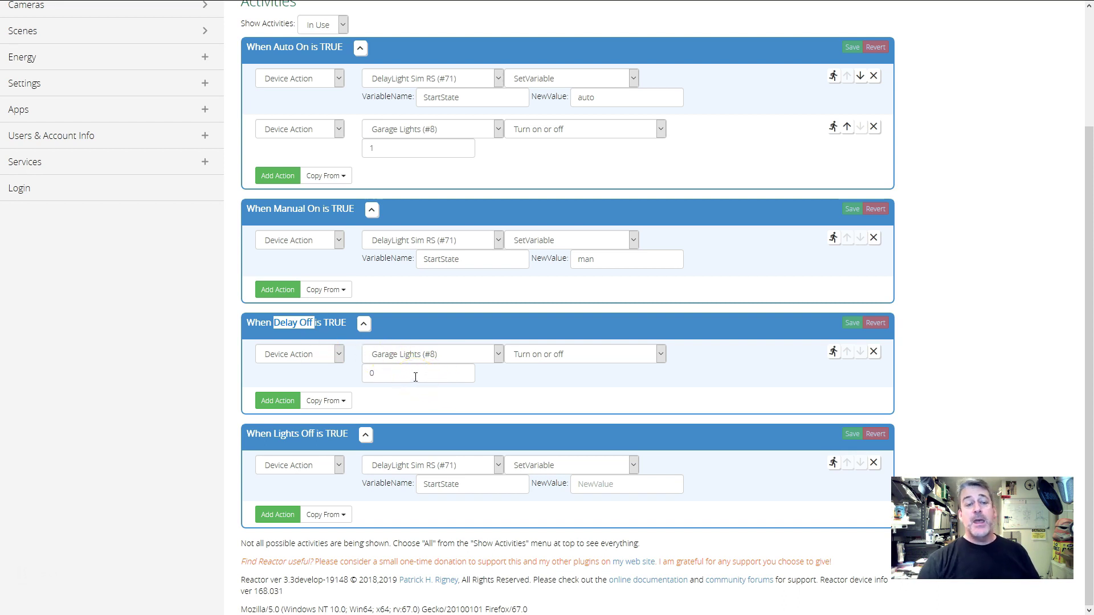
{"action": "left_click_drag", "start_coordinate": [274, 434], "coordinate": [314, 434]}
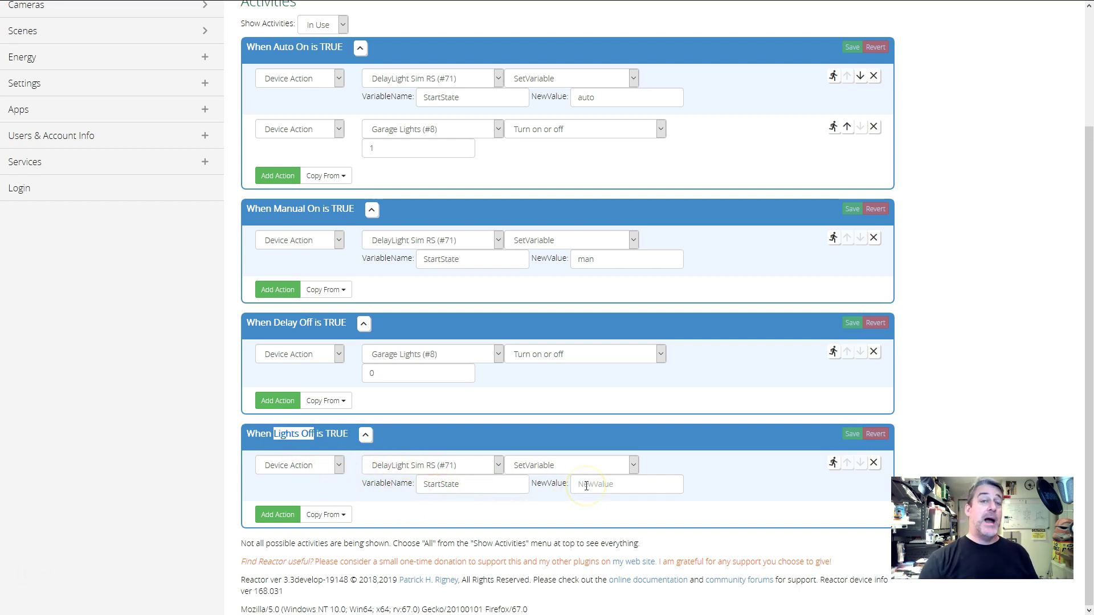
{"action": "scroll", "coordinate": [581, 488], "scroll_direction": "up", "scroll_amount": 2}
{"action": "scroll", "coordinate": [582, 488], "scroll_direction": "down", "scroll_amount": 2}
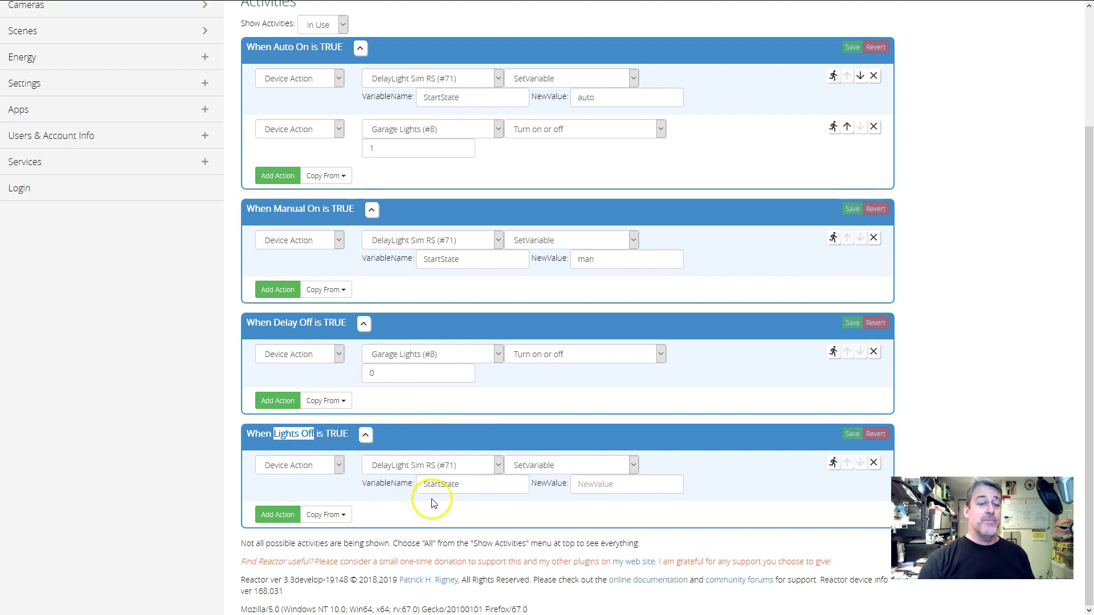
Return to the device status and follow the Delay Off Man timer on Garage Lights through to the Lights Off condition.
{"action": "scroll", "coordinate": [501, 497], "scroll_direction": "up", "scroll_amount": 3}
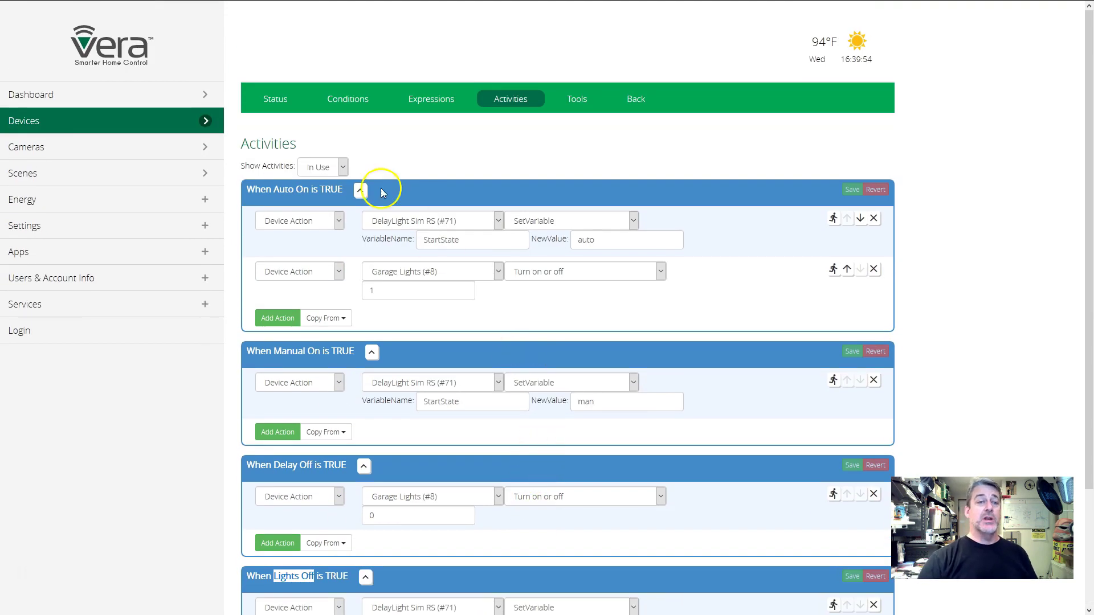
{"action": "left_click", "coordinate": [275, 100]}
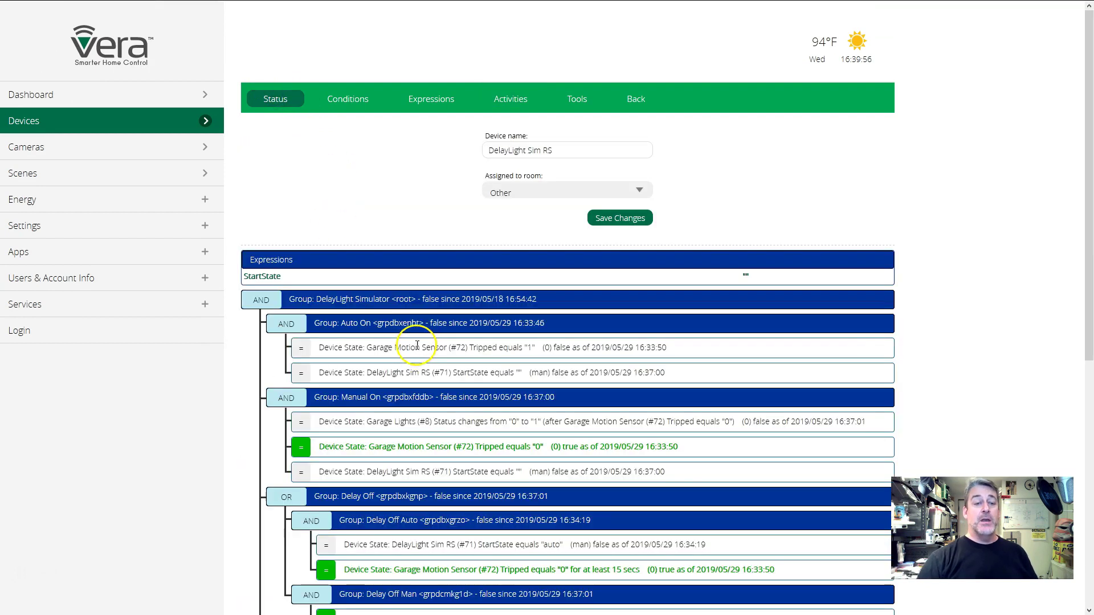
{"action": "scroll", "coordinate": [443, 323], "scroll_direction": "down", "scroll_amount": 4}
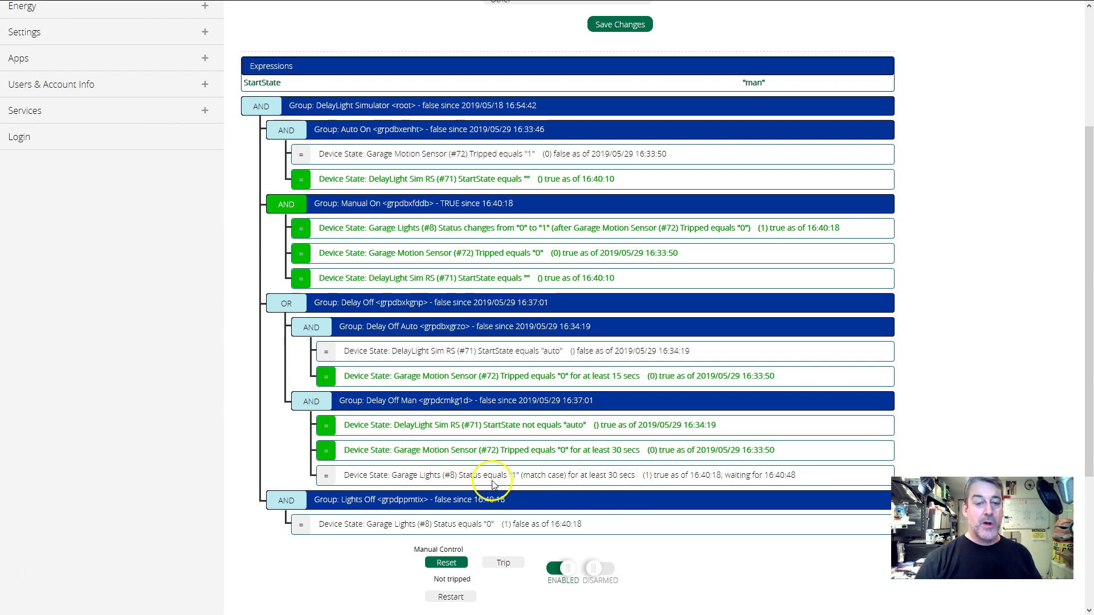
{"action": "left_click_drag", "start_coordinate": [643, 475], "coordinate": [675, 476]}
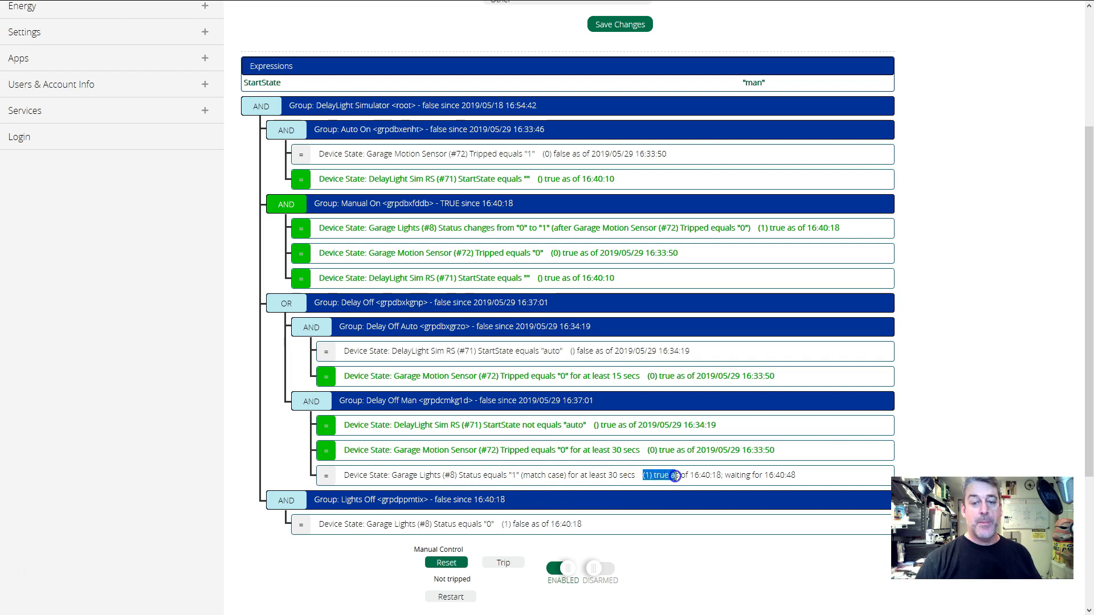
{"action": "left_click", "coordinate": [758, 474]}
{"action": "left_click_drag", "start_coordinate": [799, 474], "coordinate": [752, 481]}
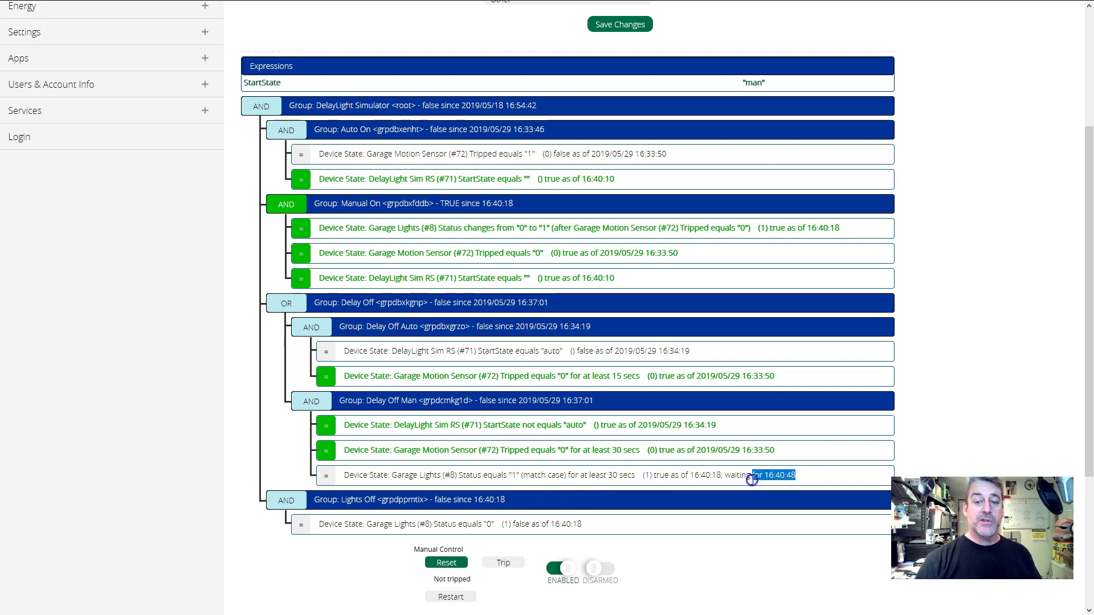
{"action": "left_click", "coordinate": [772, 477]}
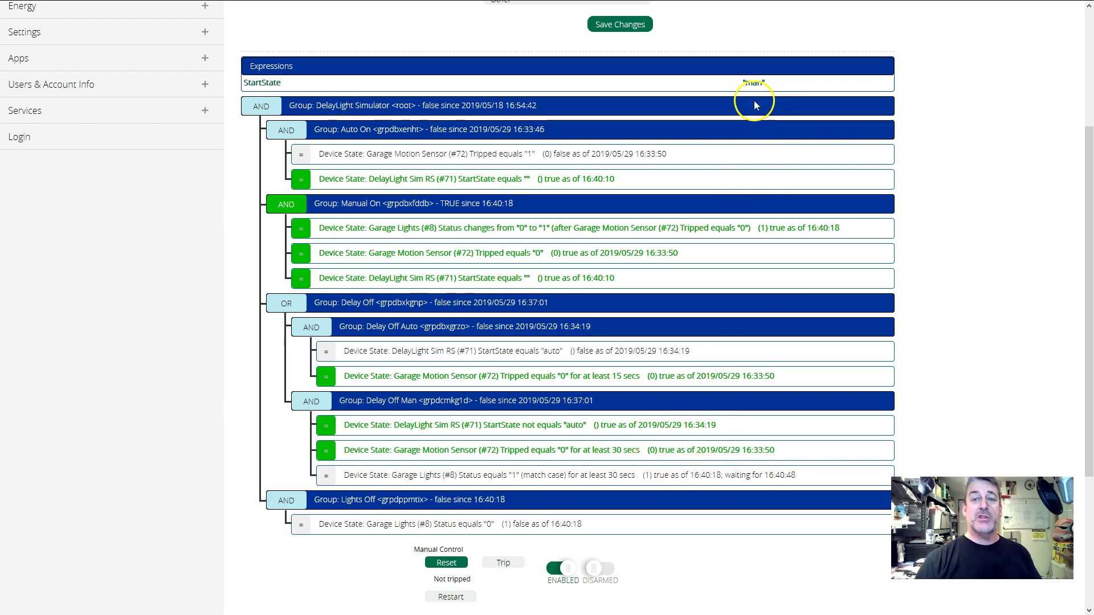
{"action": "left_click", "coordinate": [411, 525]}
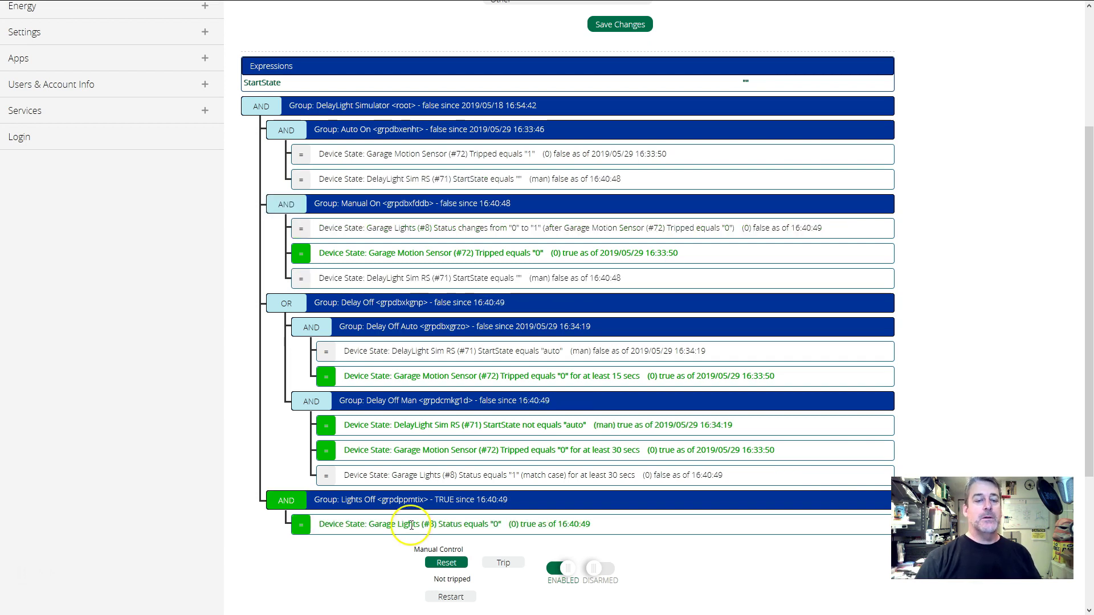